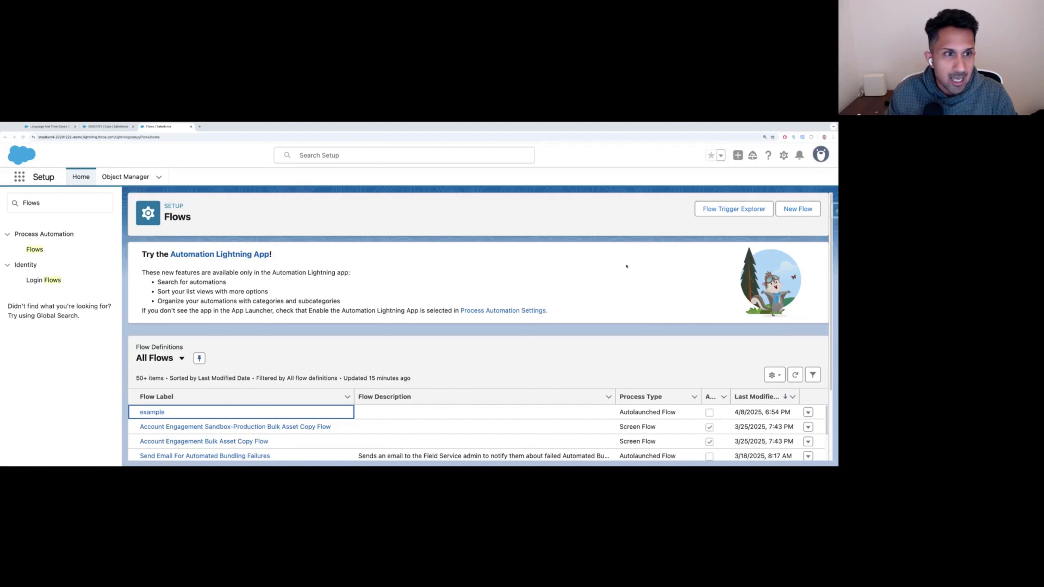
Create a new record-triggered flow from scratch.
left_click(797, 209)
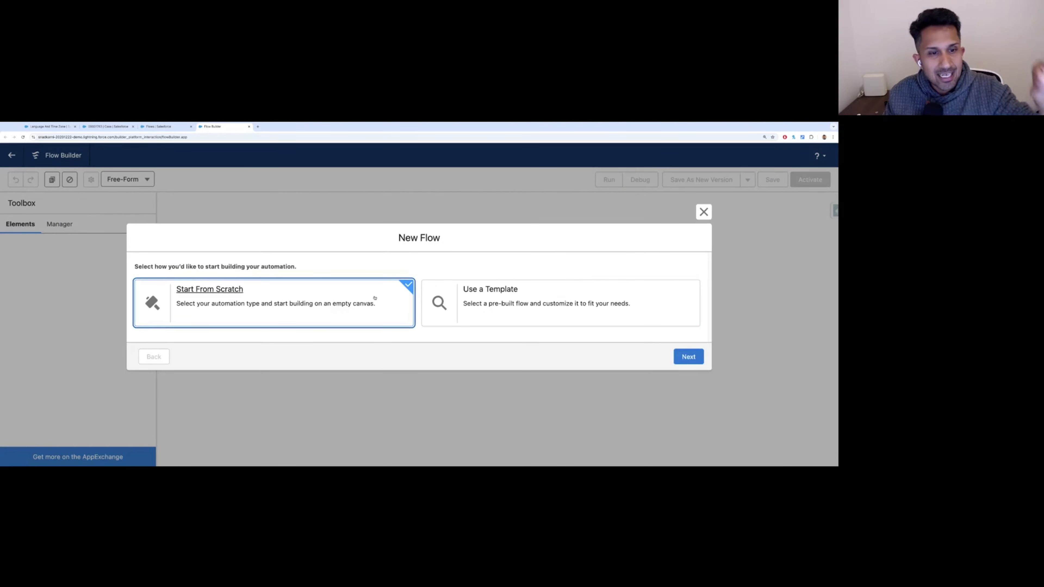
left_click(688, 356)
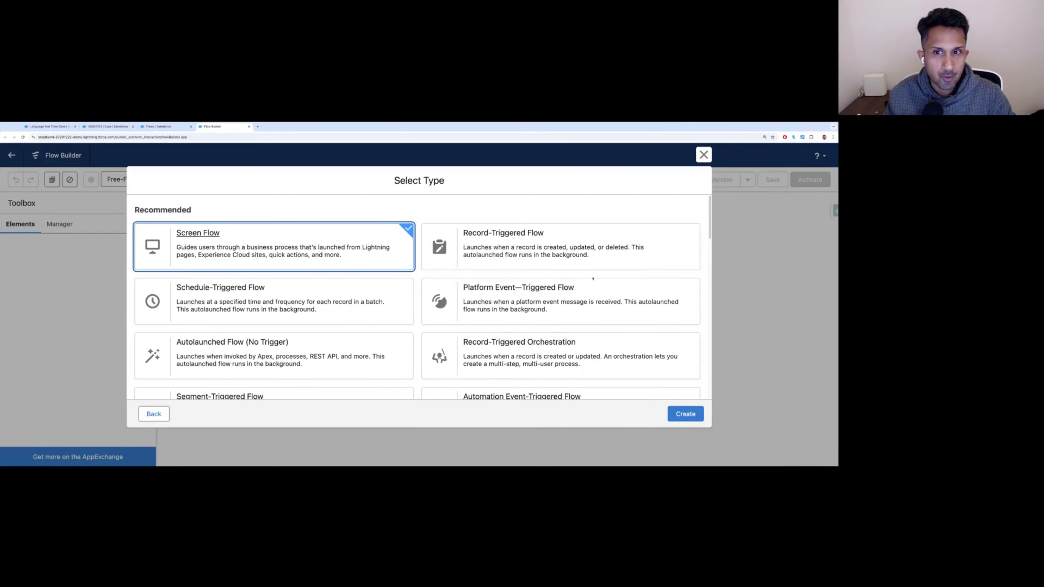
left_click(484, 266)
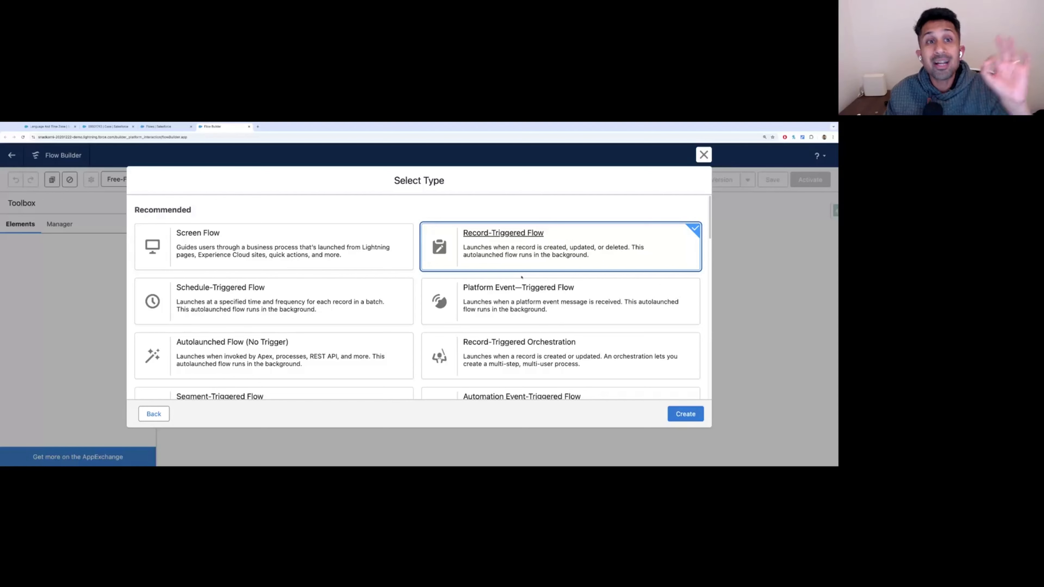
left_click(683, 415)
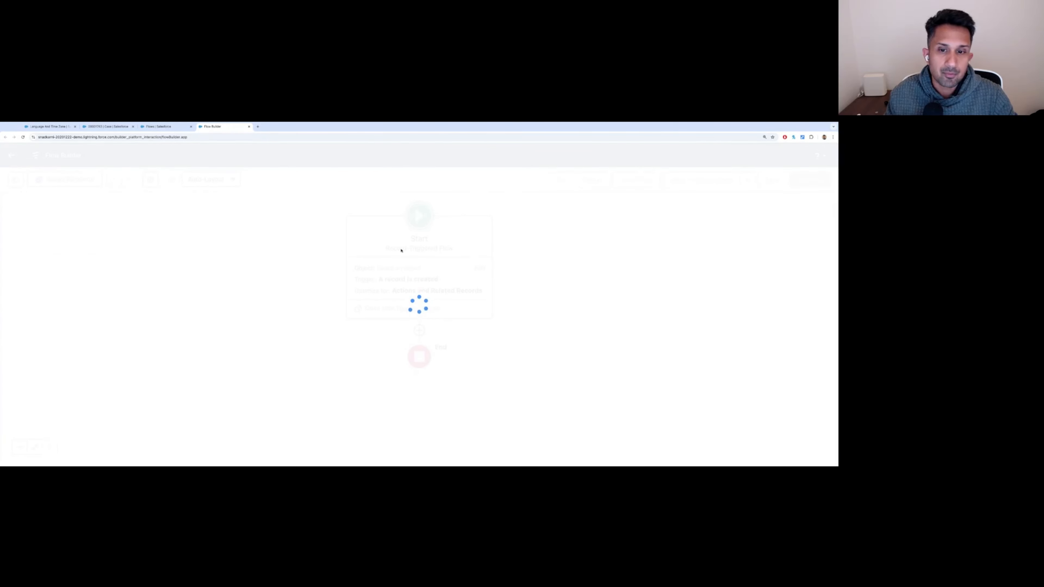
Set the flow's start object to Case and trigger it when a record is deleted.
left_click(469, 283)
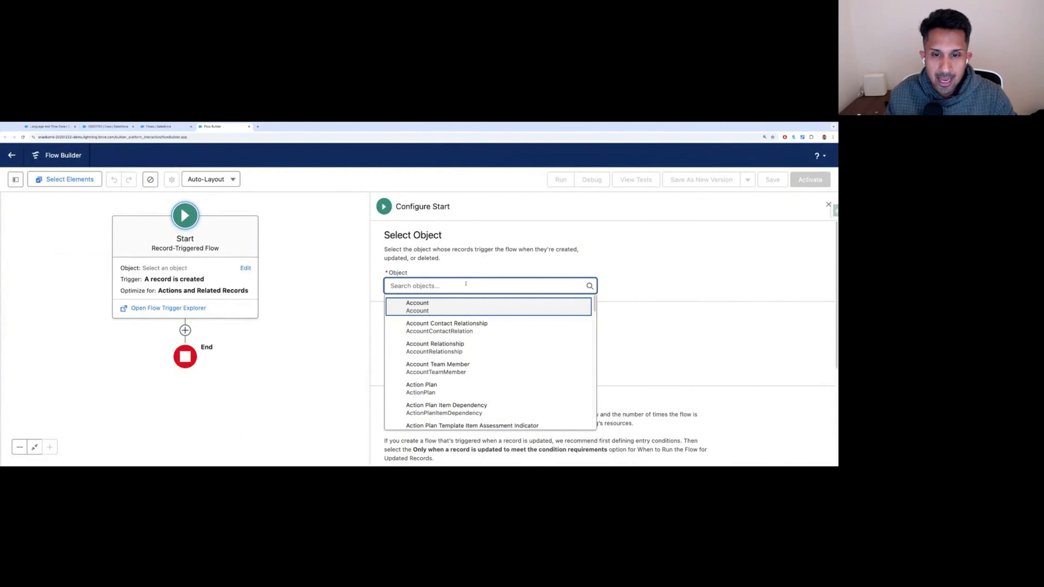
type("case")
left_click(456, 306)
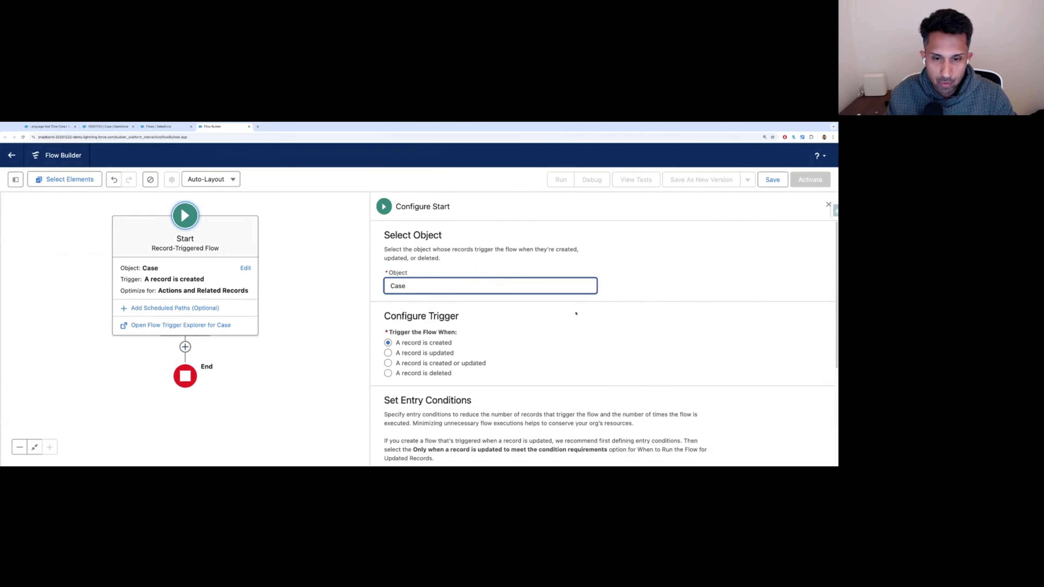
left_click(411, 372)
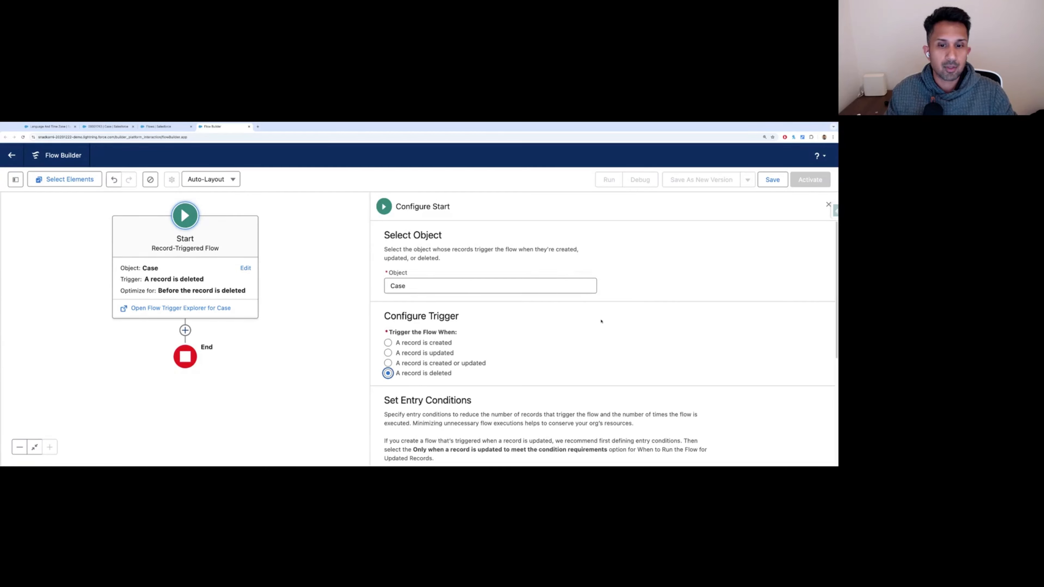
Require all entry conditions to be met (AND) and add the condition Closed Equals False.
scroll(601, 321, "down", 5)
left_click(427, 296)
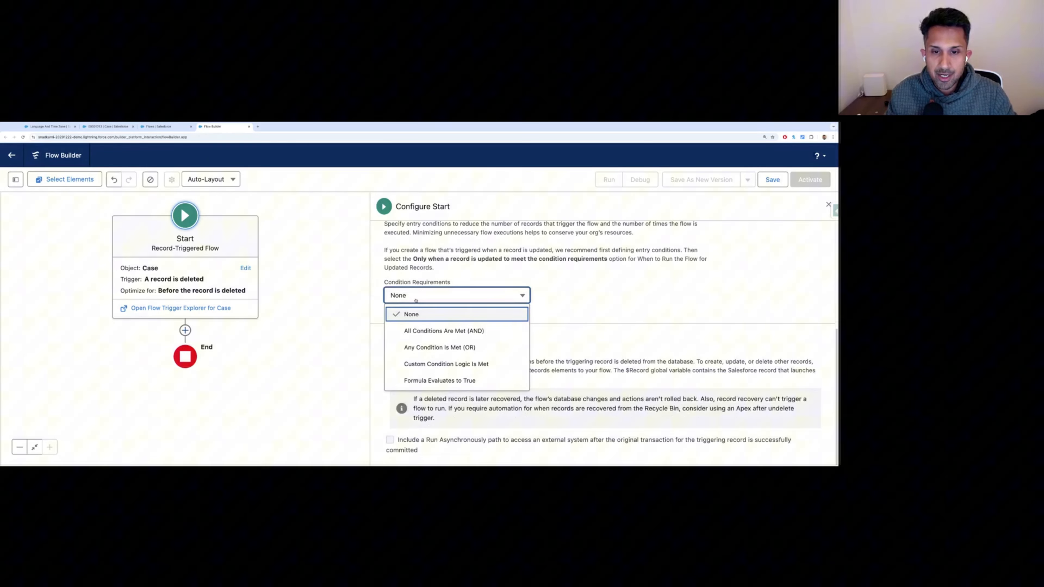
left_click(425, 329)
scroll(587, 301, "down", 2)
left_click(465, 280)
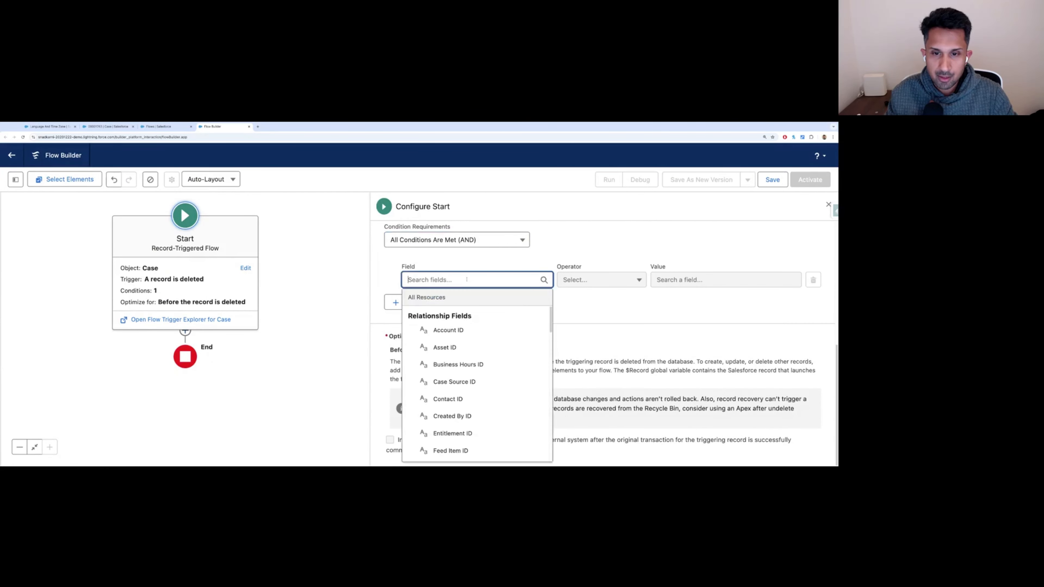
type("close")
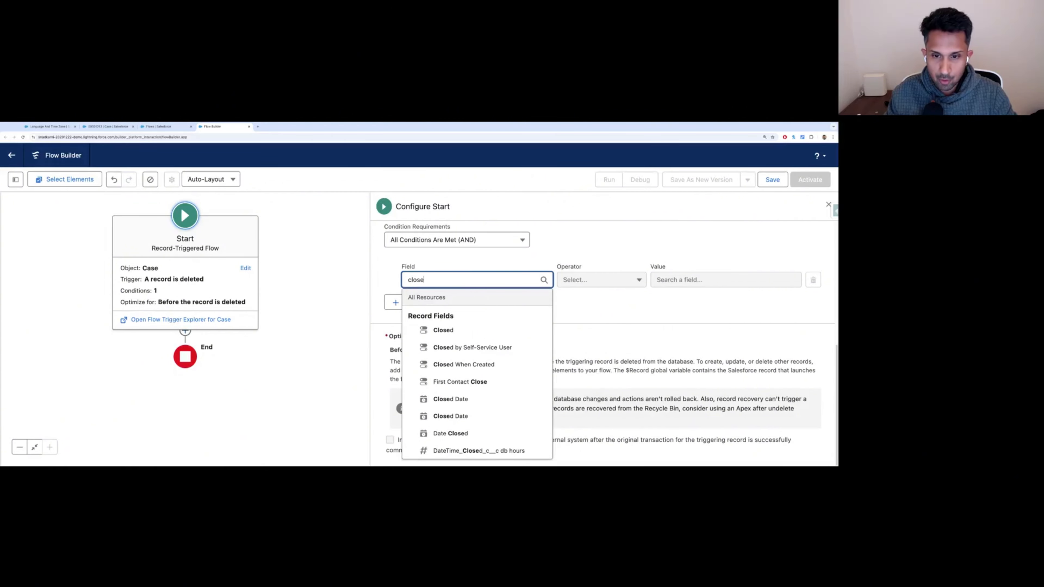
left_click(443, 330)
left_click(715, 279)
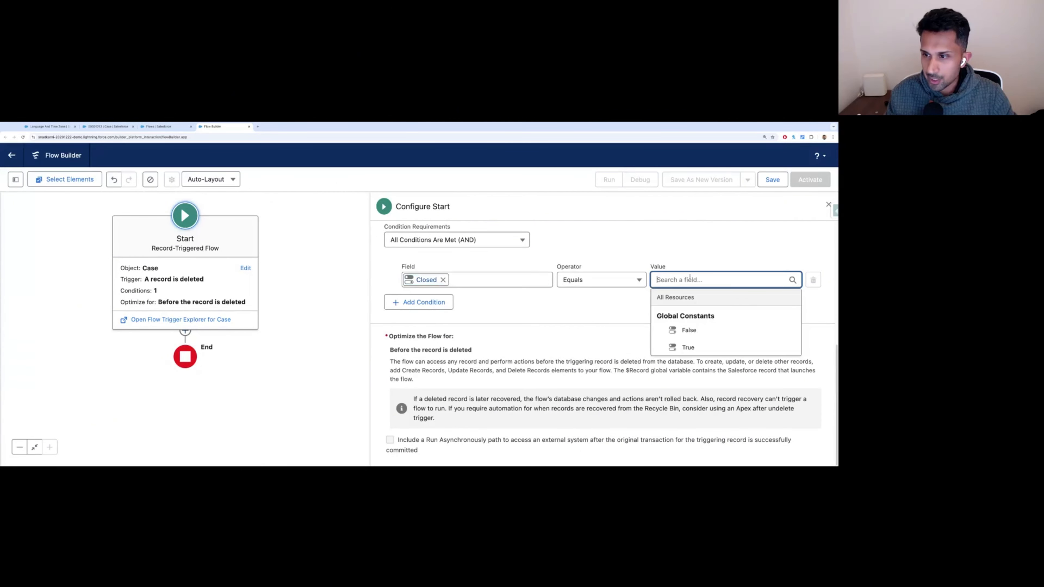
left_click(689, 330)
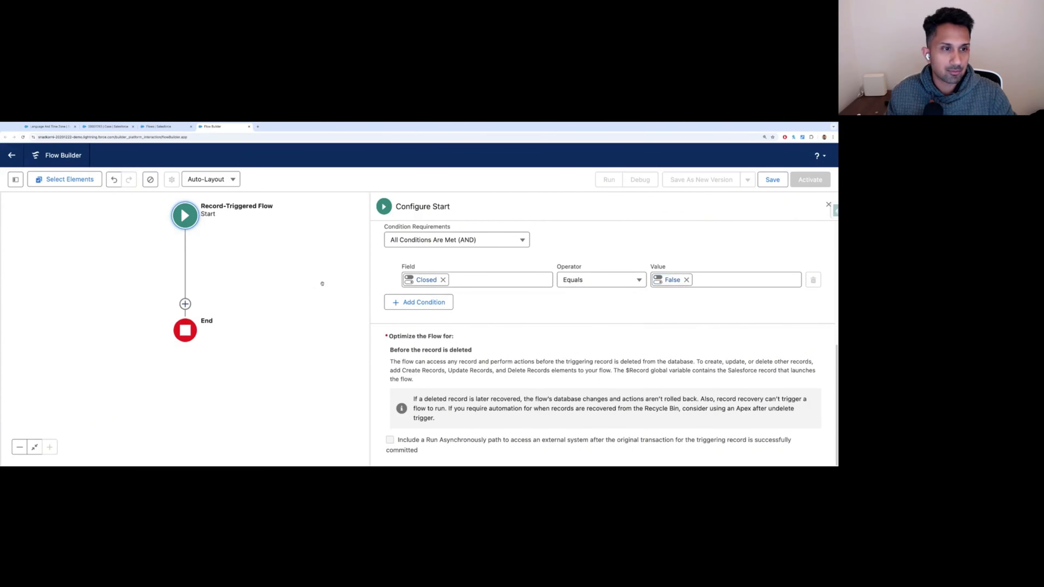
scroll(463, 262, "up", 6)
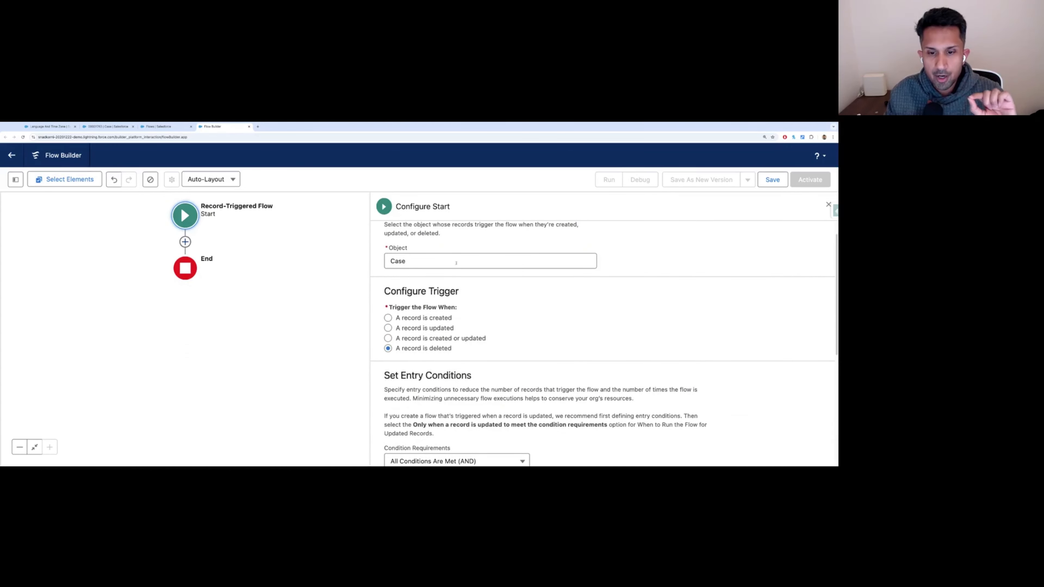
scroll(381, 402, "down", 5)
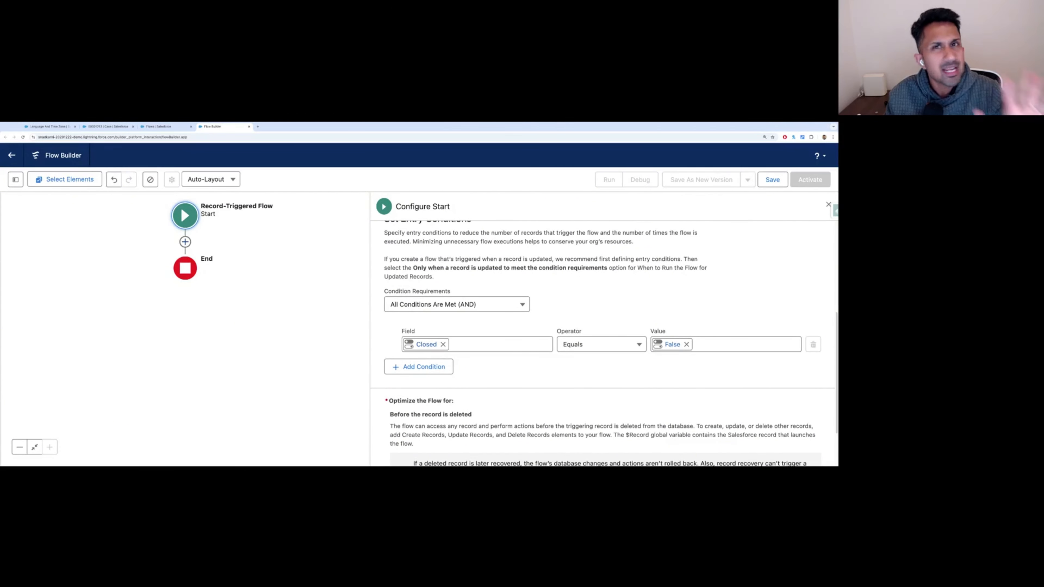
Add a Custom Error element after the start and label it "Error on Deletion".
left_click(185, 242)
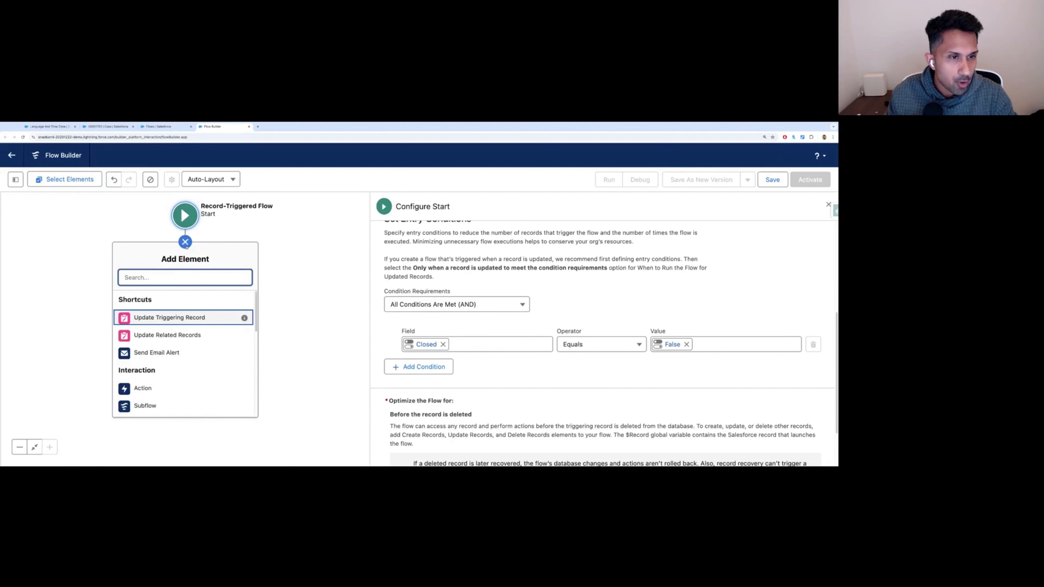
type("cus")
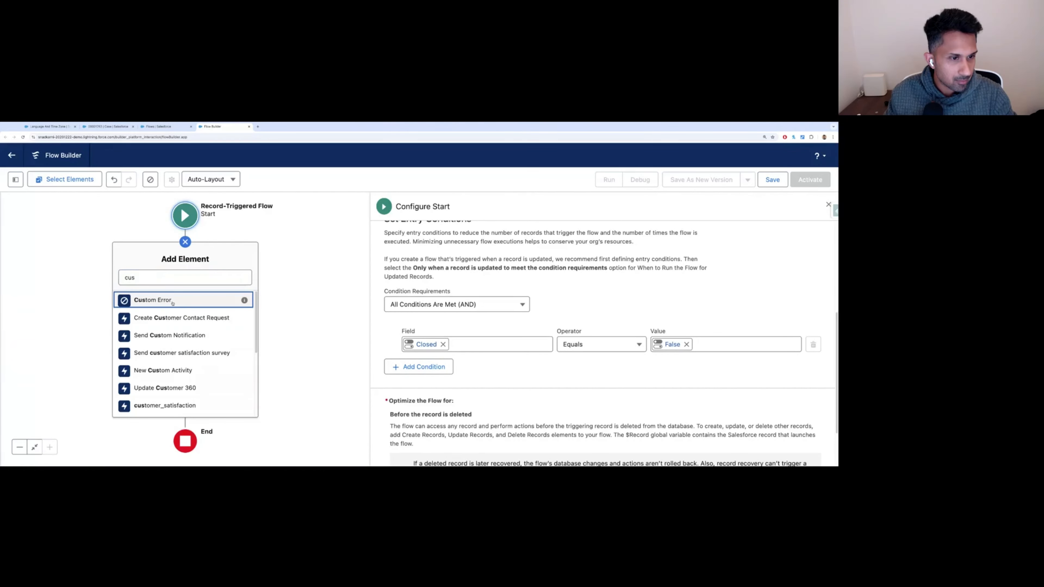
key("Return")
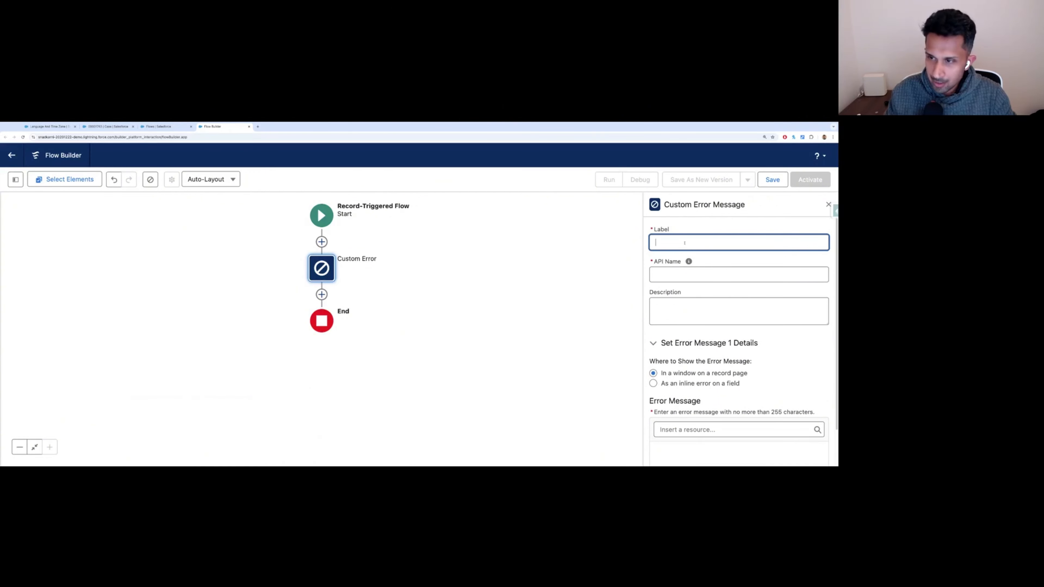
type("Error ")
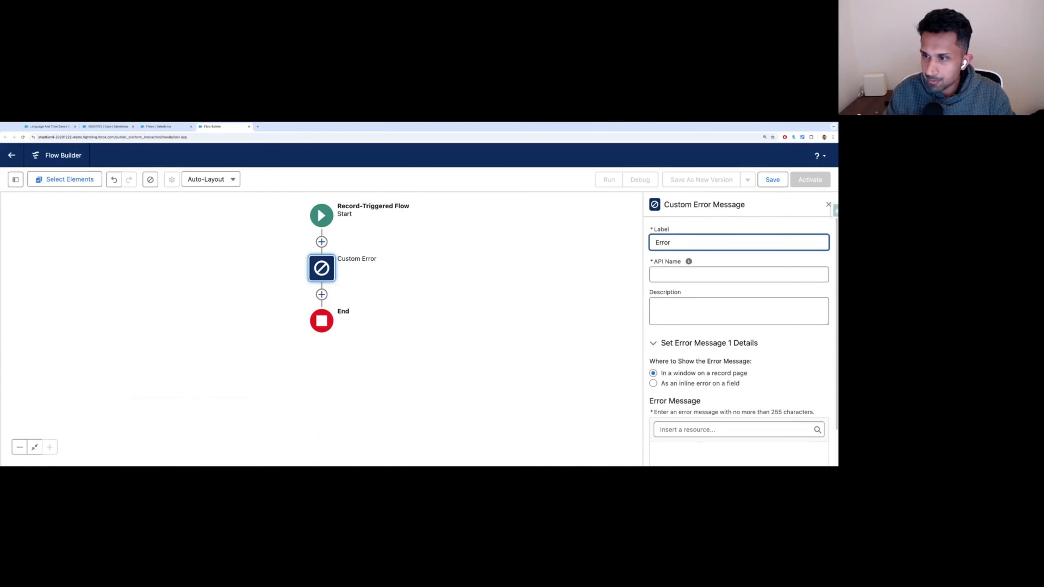
type("on Delete")
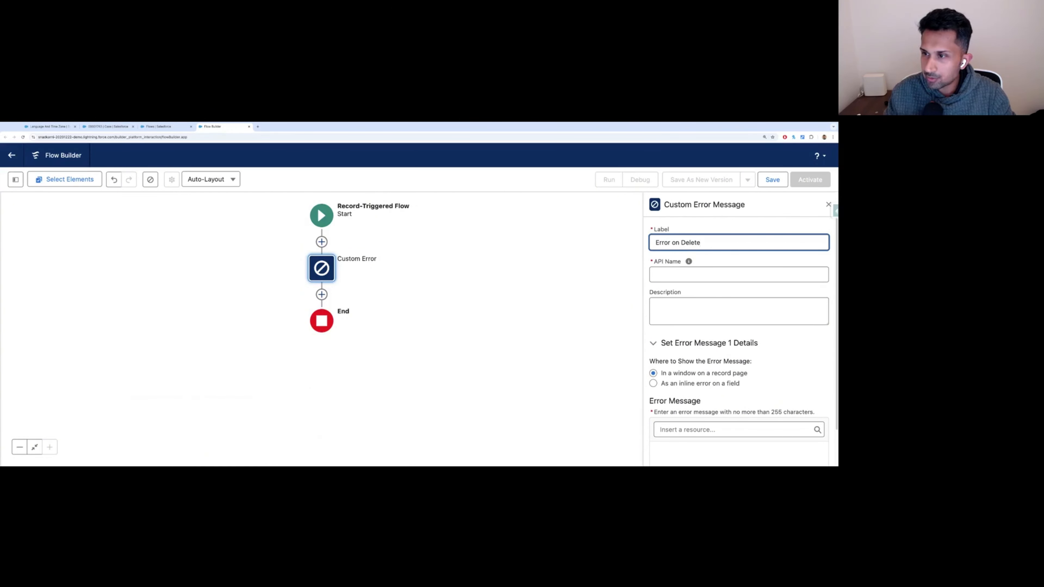
key("BackSpace")
type("ion")
key("Tab")
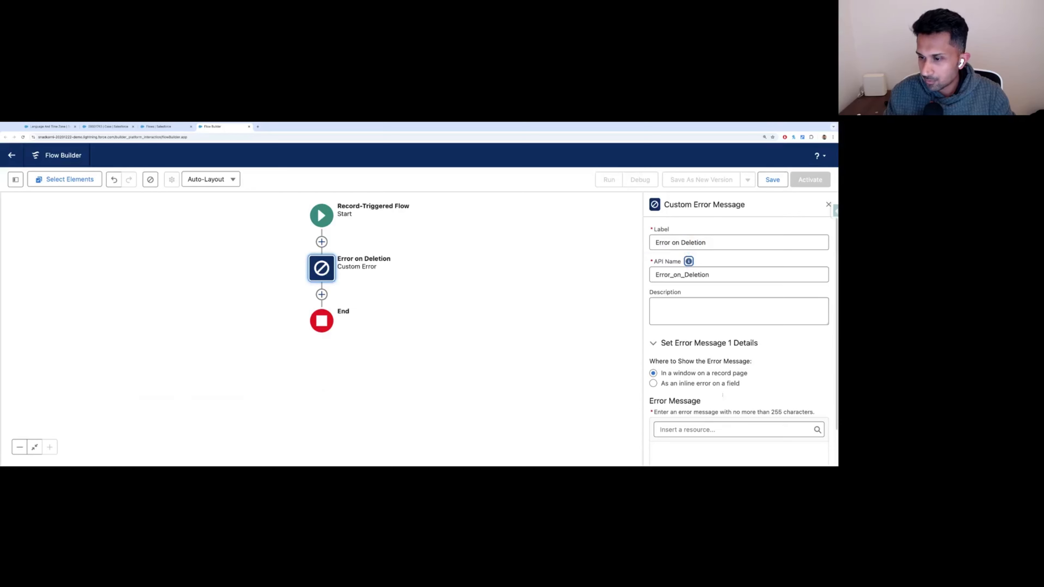
Insert the triggering record's case number, {!$Record.CaseNumber}, into the custom error message.
scroll(827, 382, "down", 1)
left_click(679, 397)
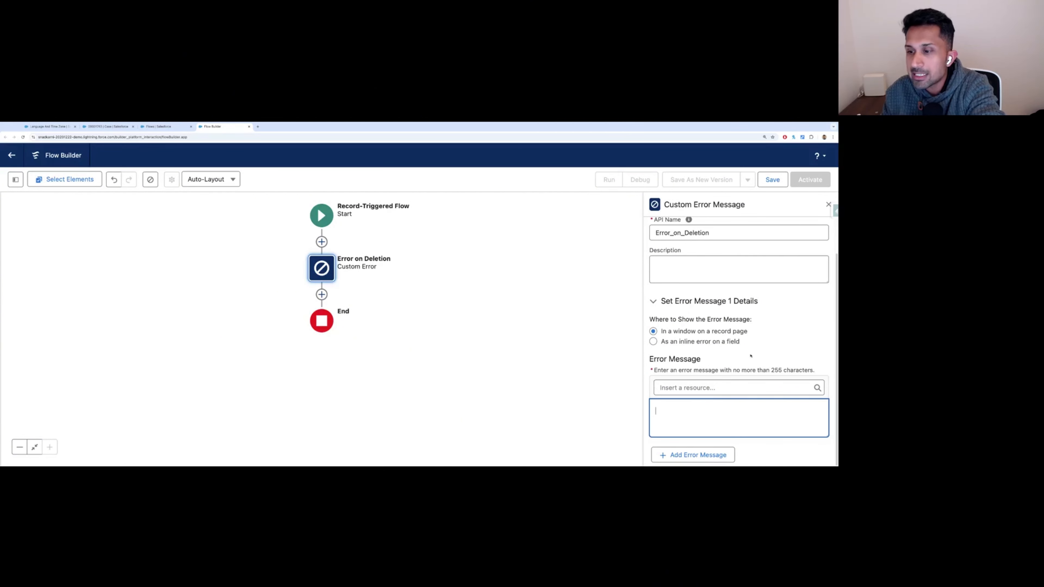
left_click(696, 387)
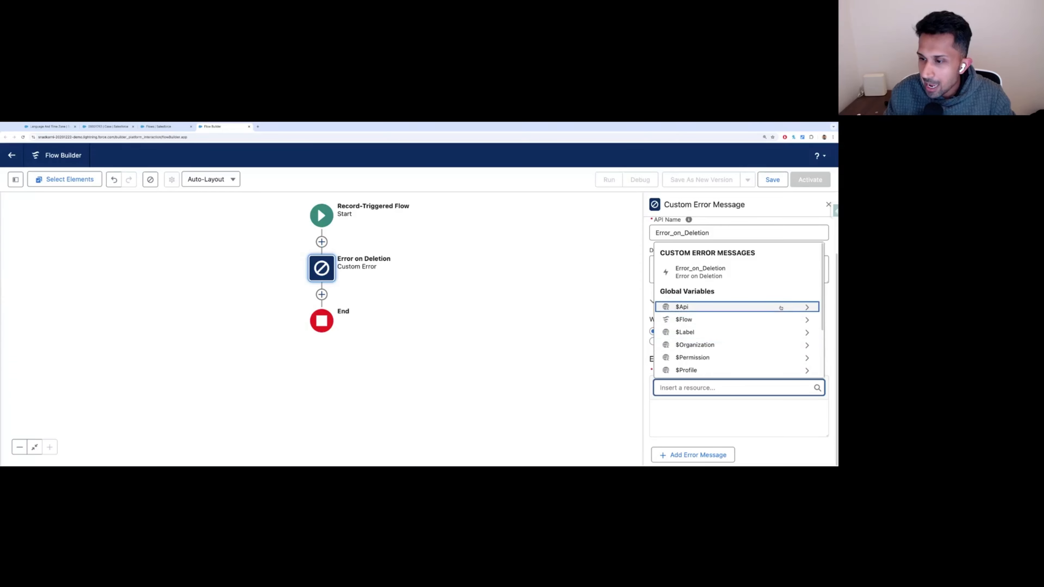
scroll(739, 305, "down", 2)
scroll(739, 305, "down", 1)
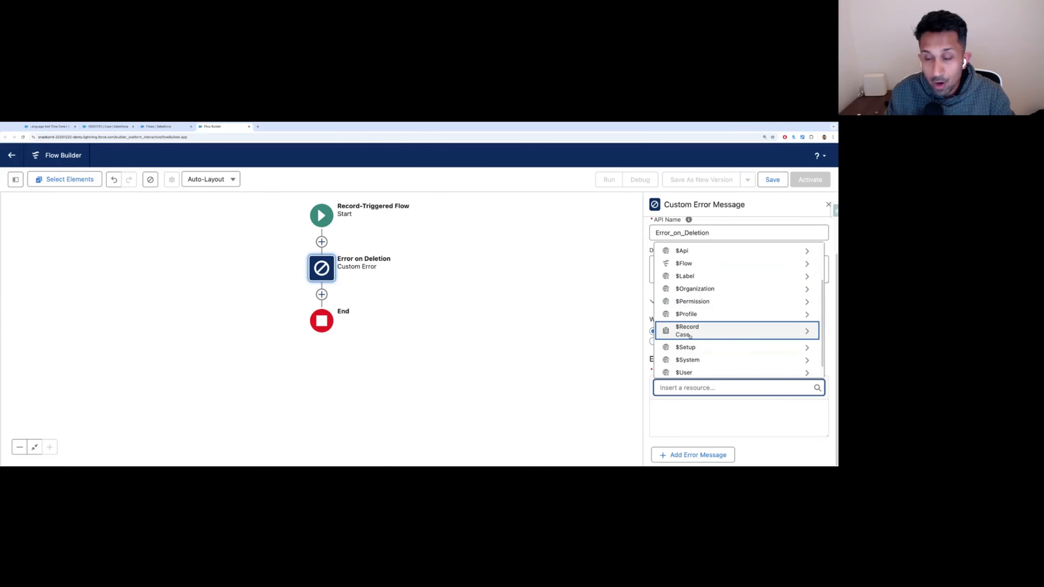
left_click(709, 333)
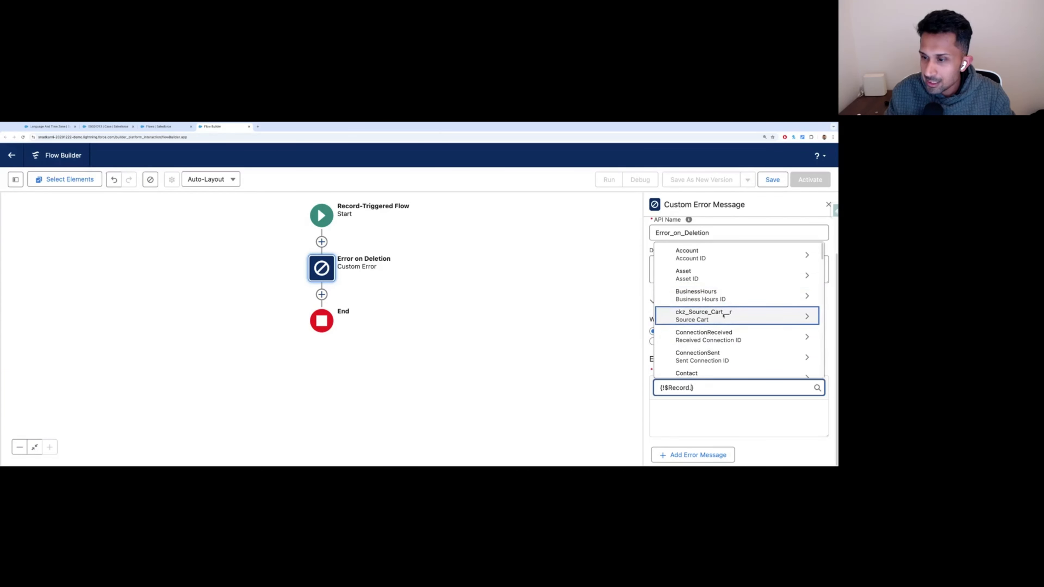
scroll(723, 316, "down", 2)
type("Num")
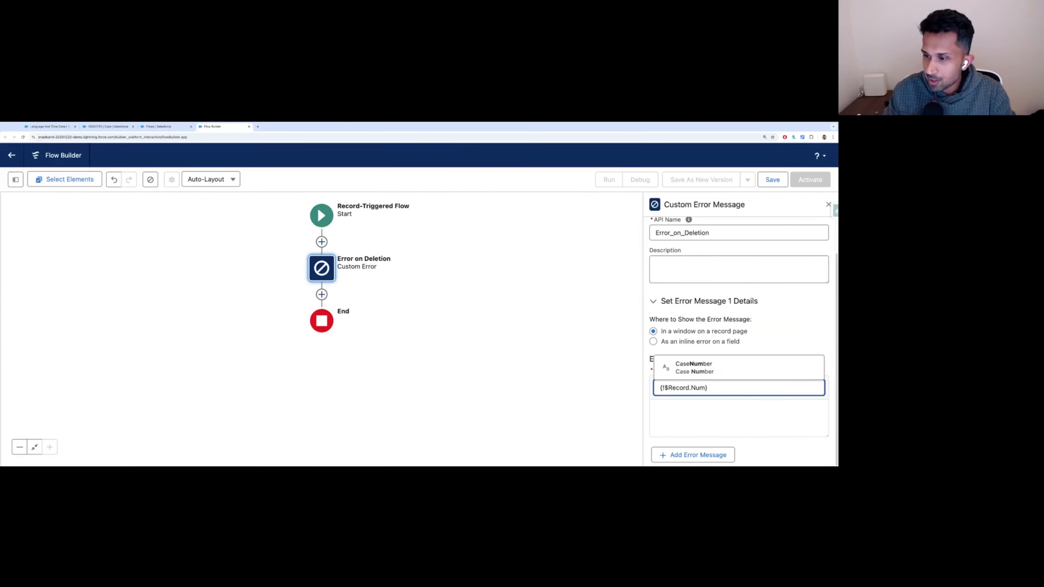
left_click(701, 370)
Complete the error message after the case number with "is still open. You cannot delete this case.".
left_click(740, 413)
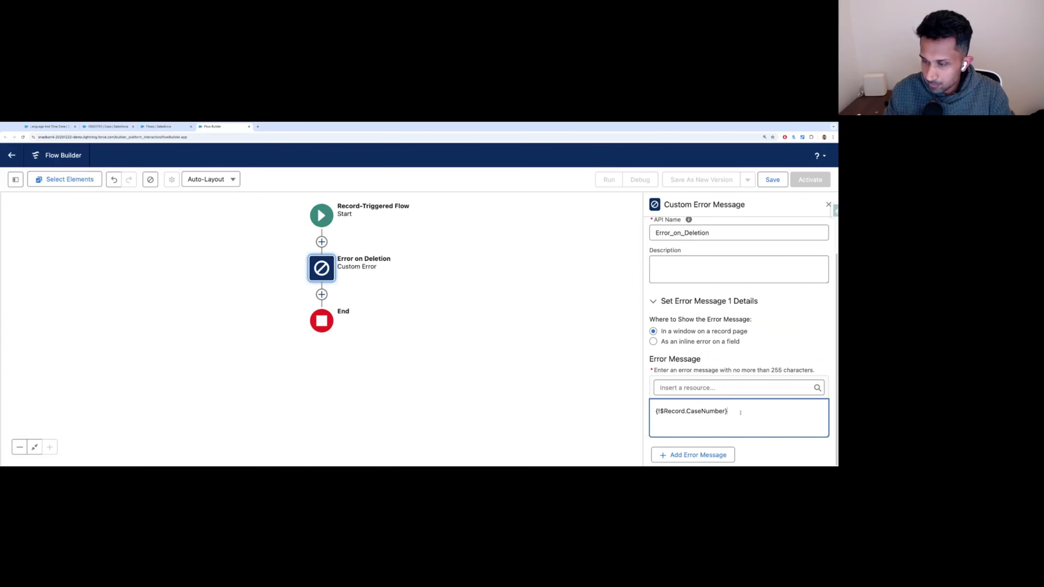
type("is still open")
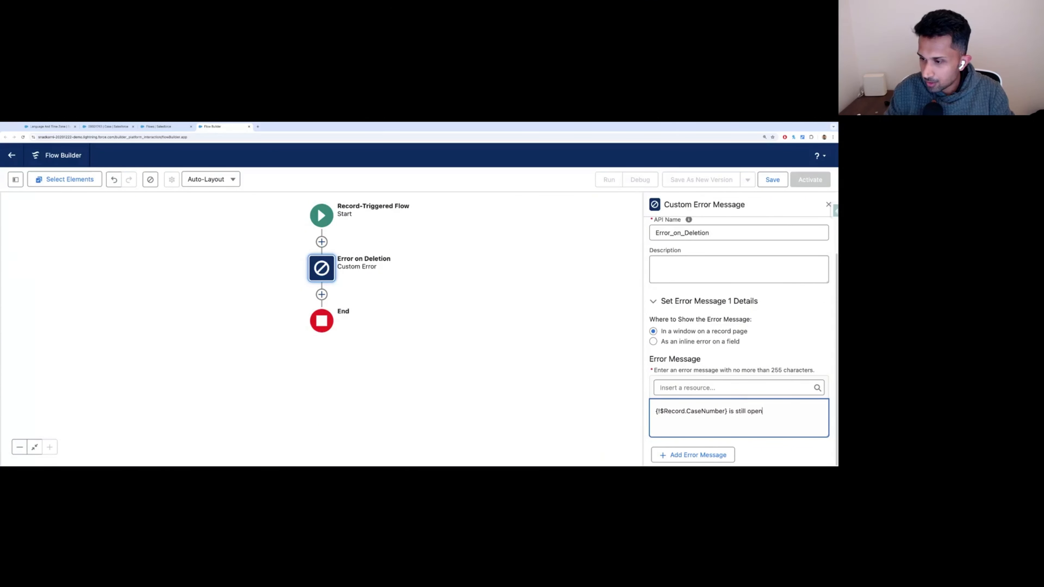
type(".  You cannot ")
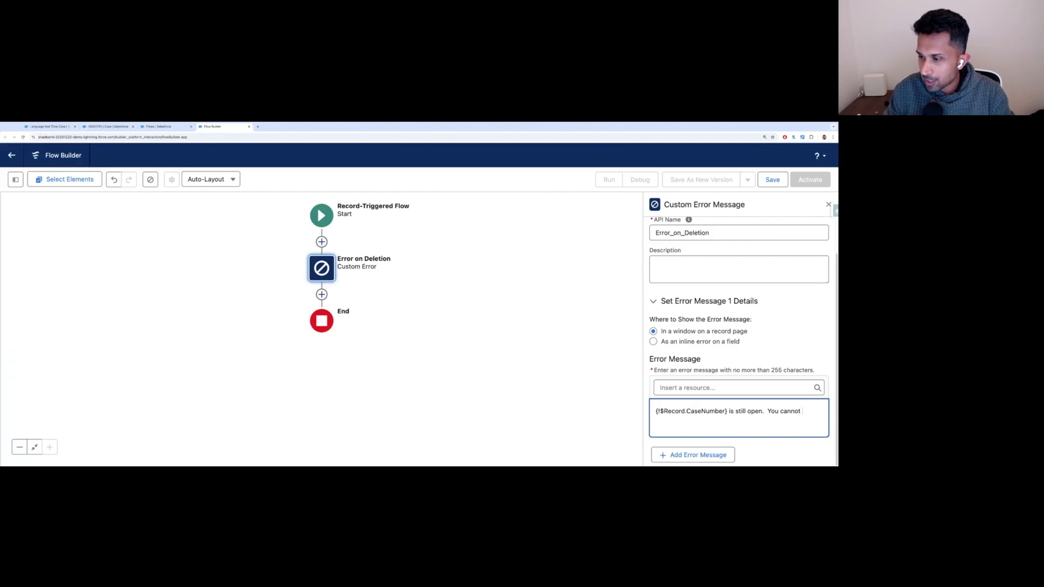
type("delete this case")
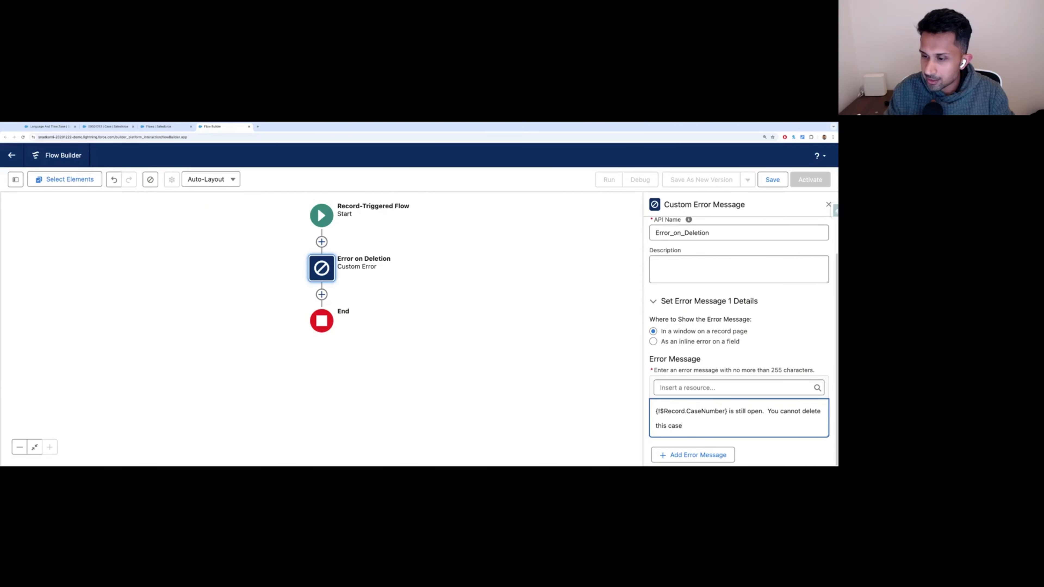
type(".")
left_click(555, 360)
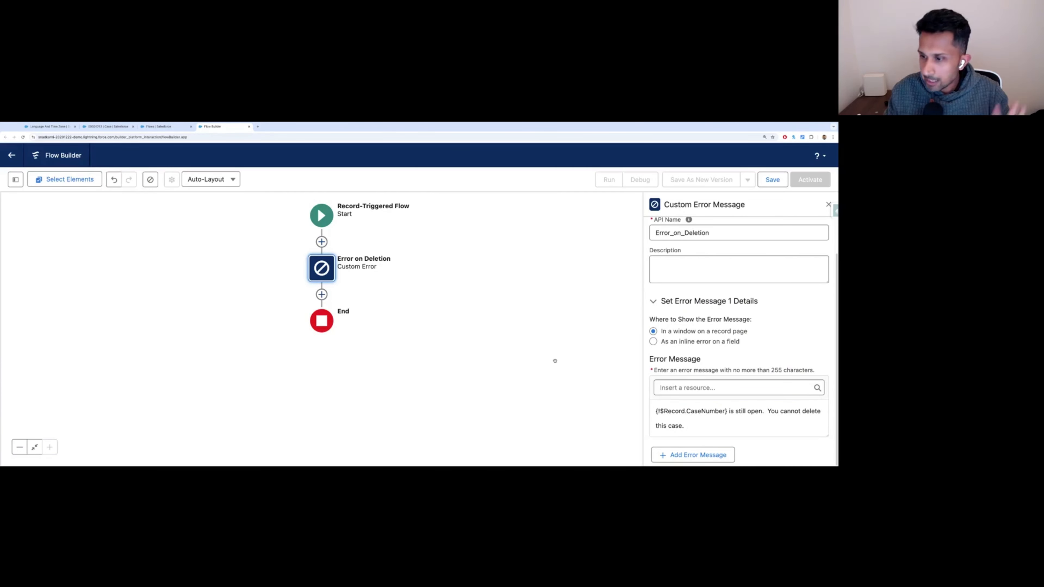
Begin saving the flow and enter "Error on Case Deletion" as its label, with the matching API name filled in.
left_click(773, 179)
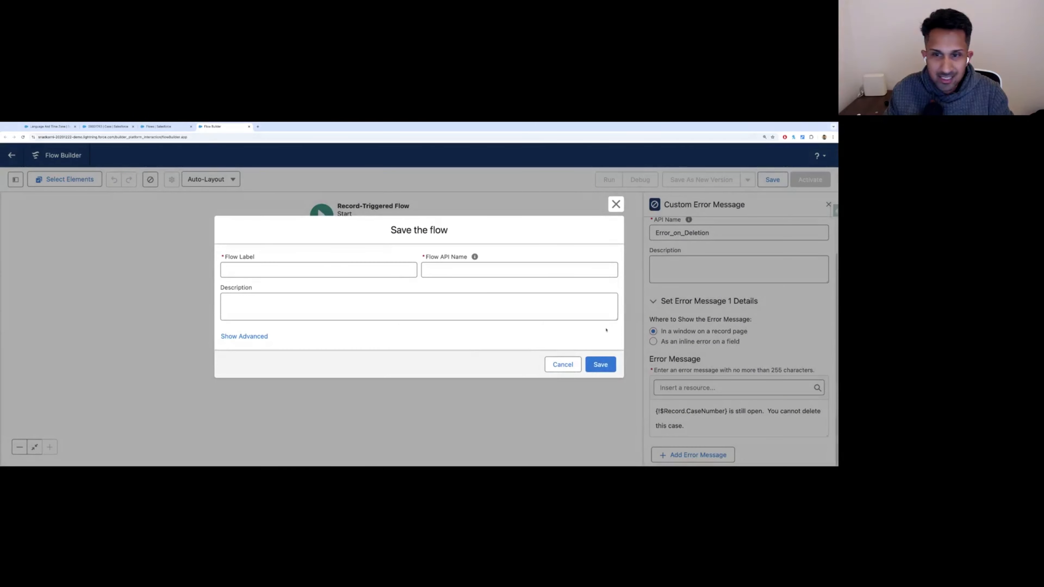
left_click(322, 269)
type("Error")
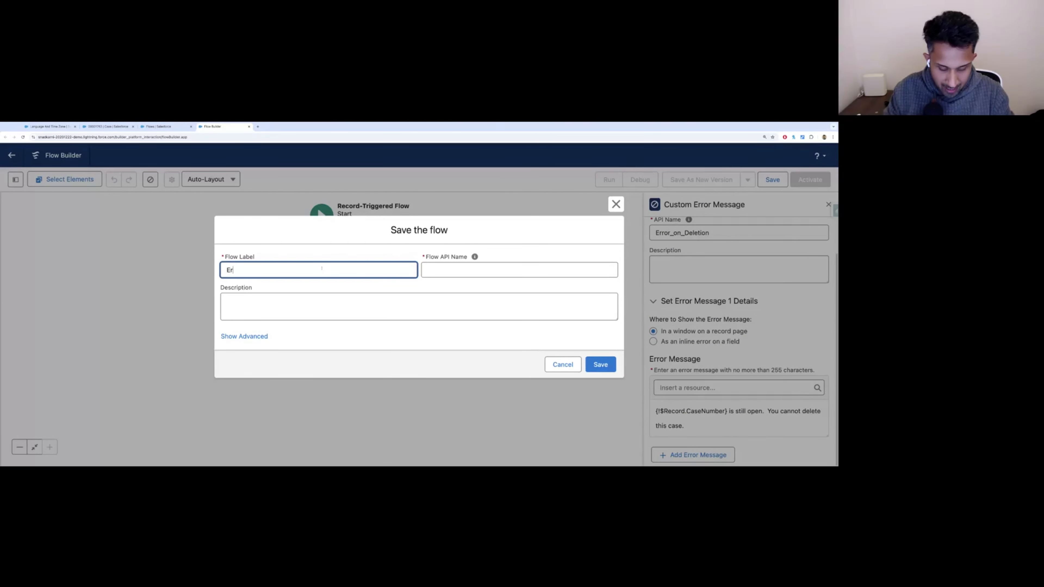
key("BackSpace")
key("BackSpace")
key("BackSpace")
key("BackSpace")
key("BackSpace")
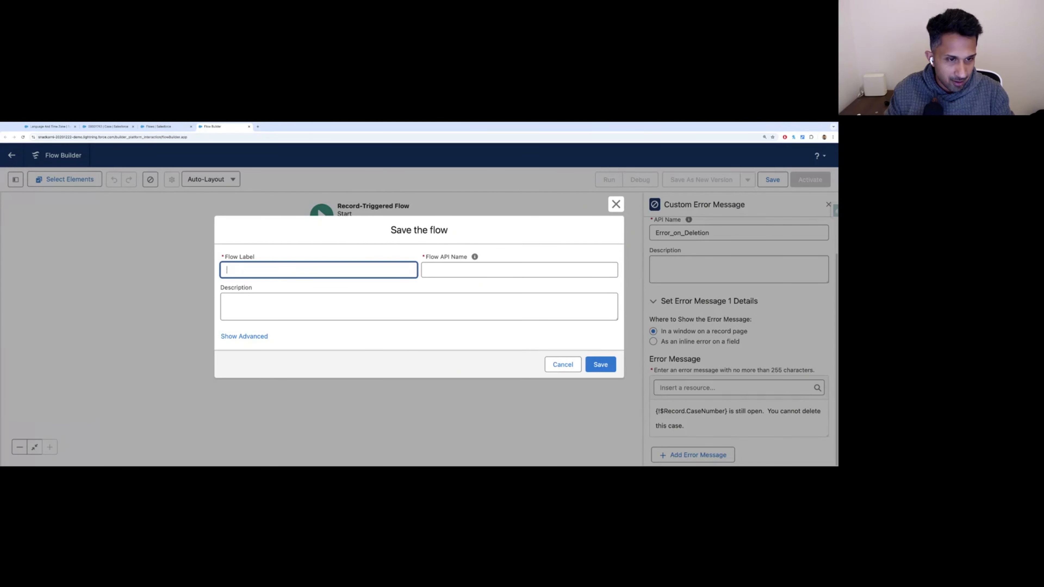
type("E")
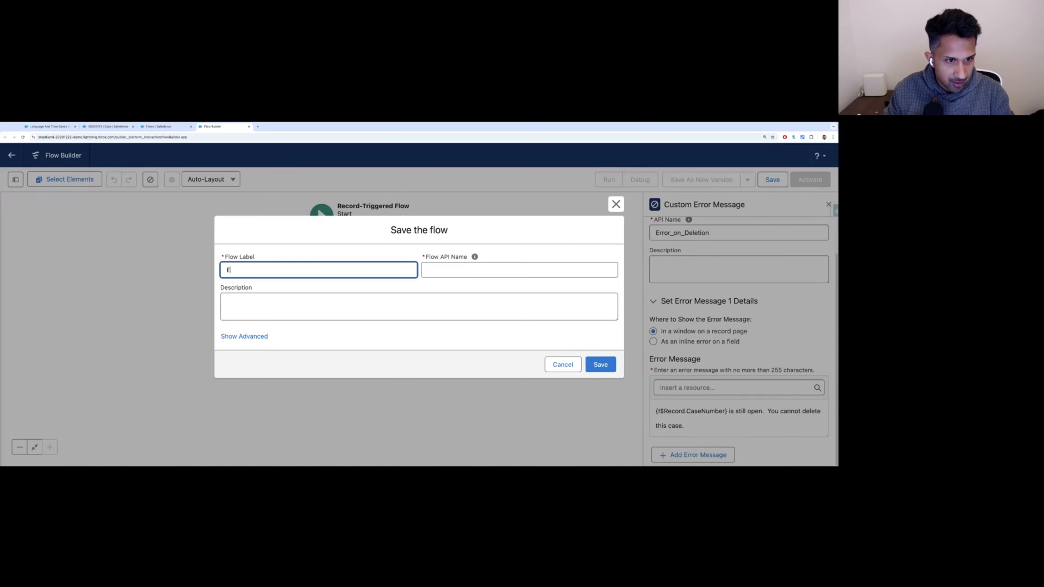
type("rror on Case")
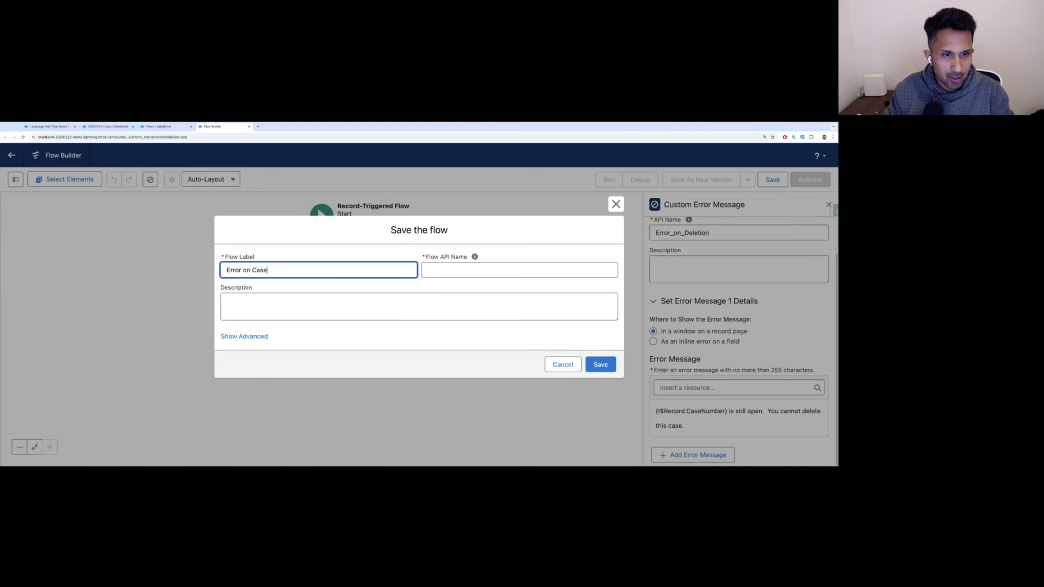
type(" Deletion")
key("Tab")
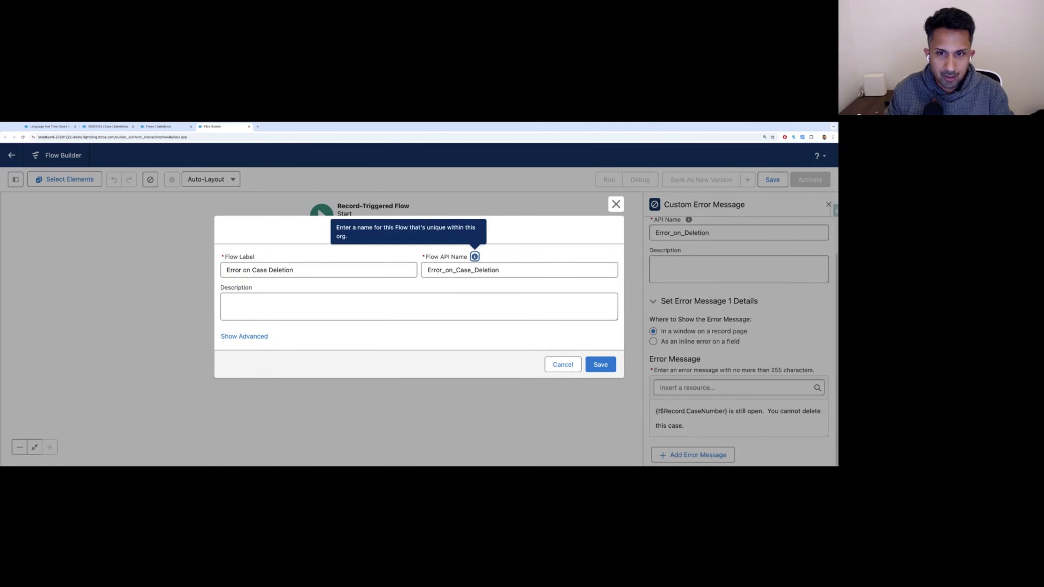
Extend the label to "Error on Case Deletion Exampe" and the API name to "Error_on_Case_Deletion_Example", and save and activate the flow.
left_click(353, 273)
type("Exampe")
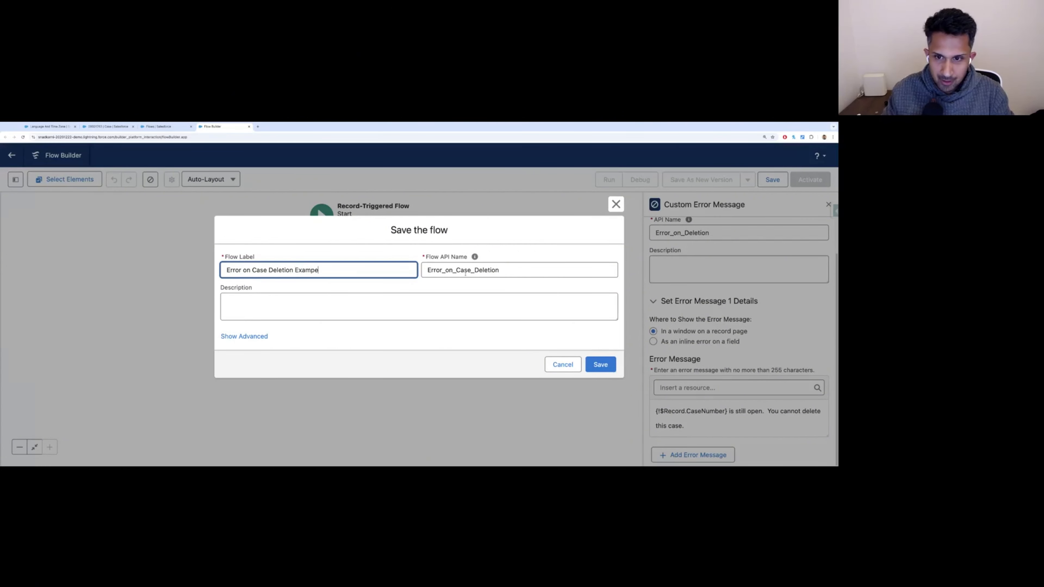
left_click(517, 268)
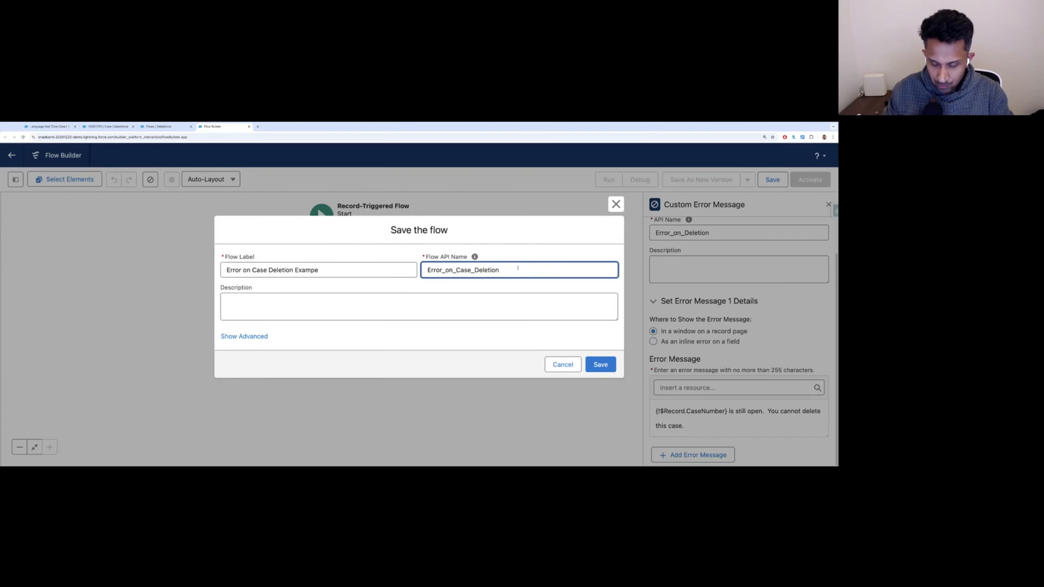
type("_Example")
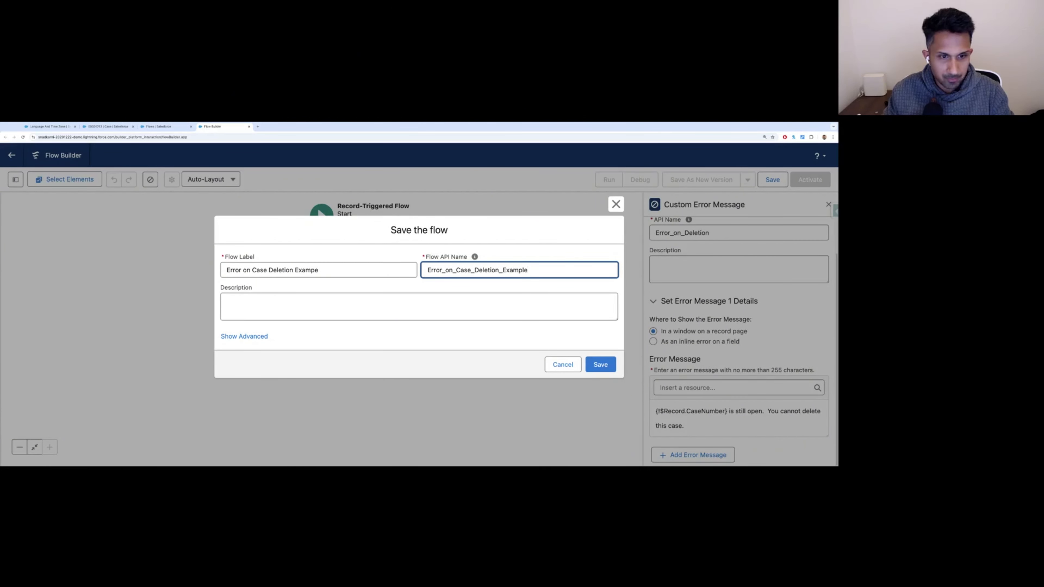
key("Return")
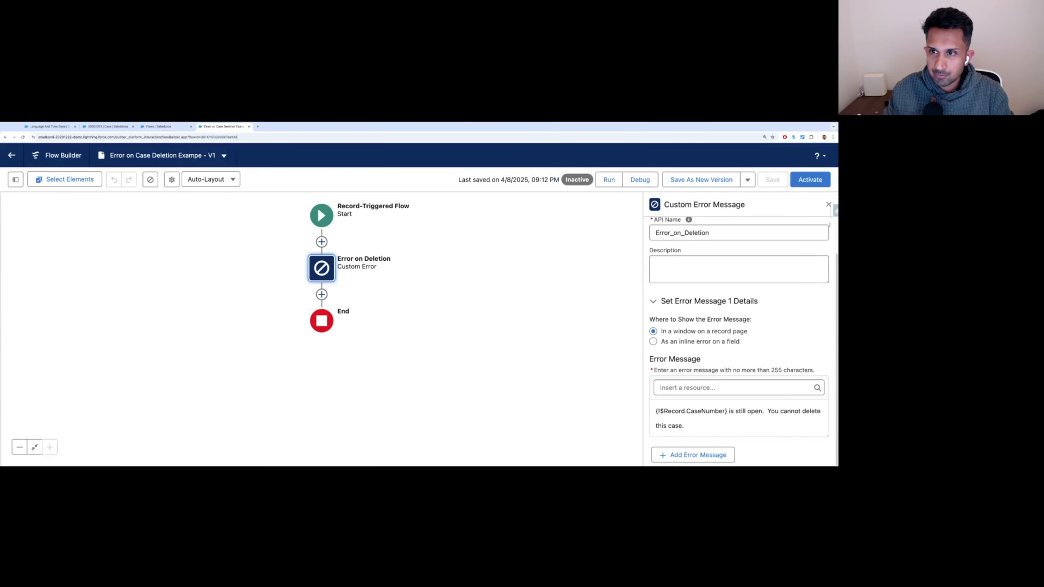
left_click(817, 184)
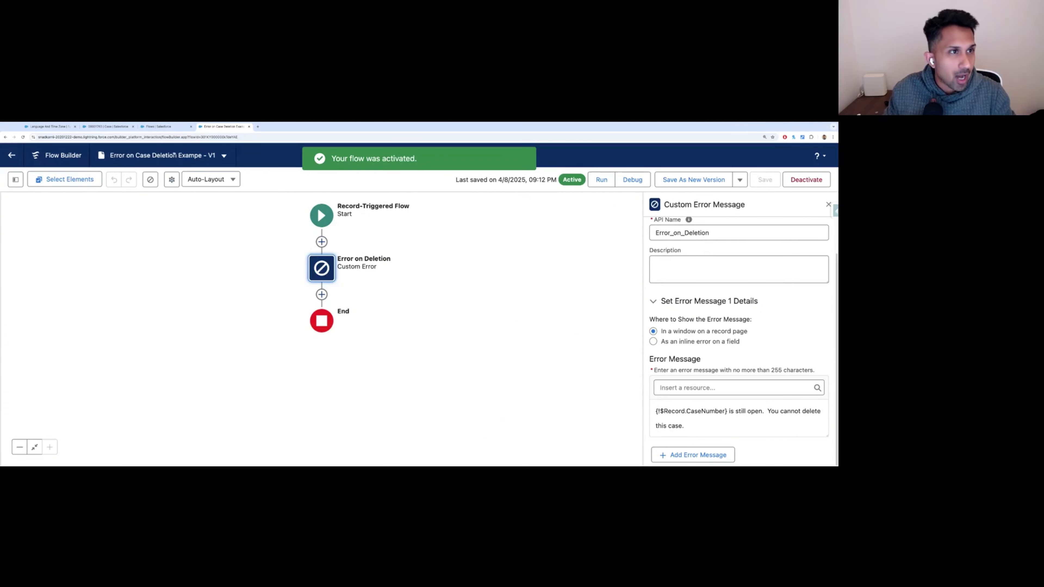
Test the flow by trying to delete the open case "How do I use your mobile app?", and return to the flow.
left_click(109, 126)
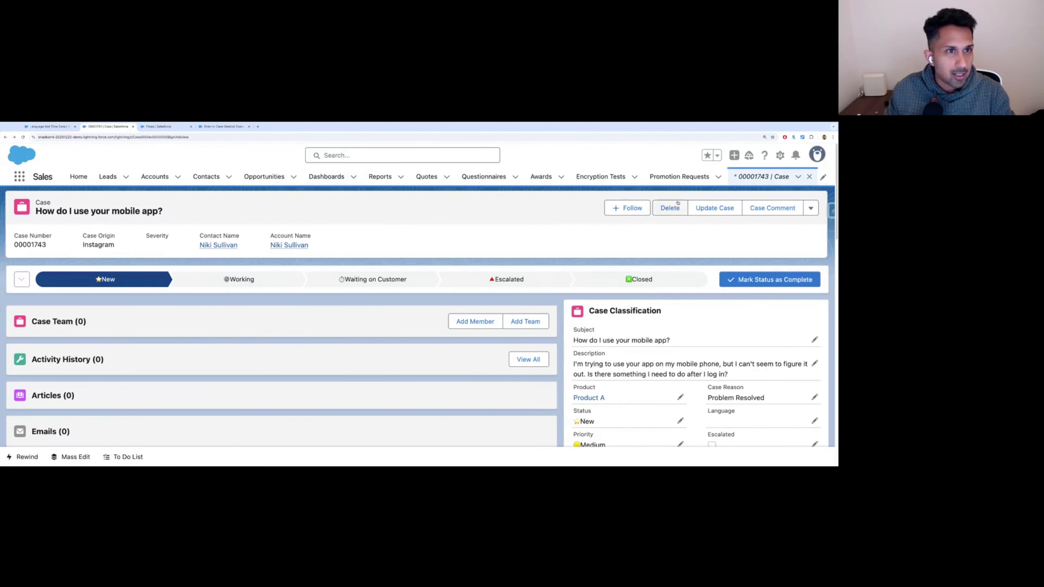
left_click(670, 208)
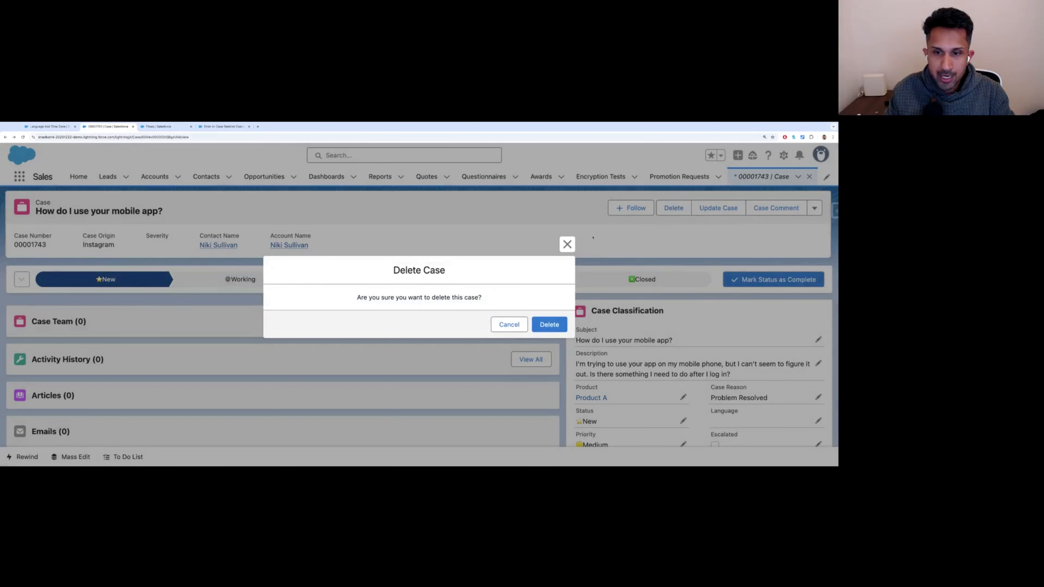
left_click(550, 323)
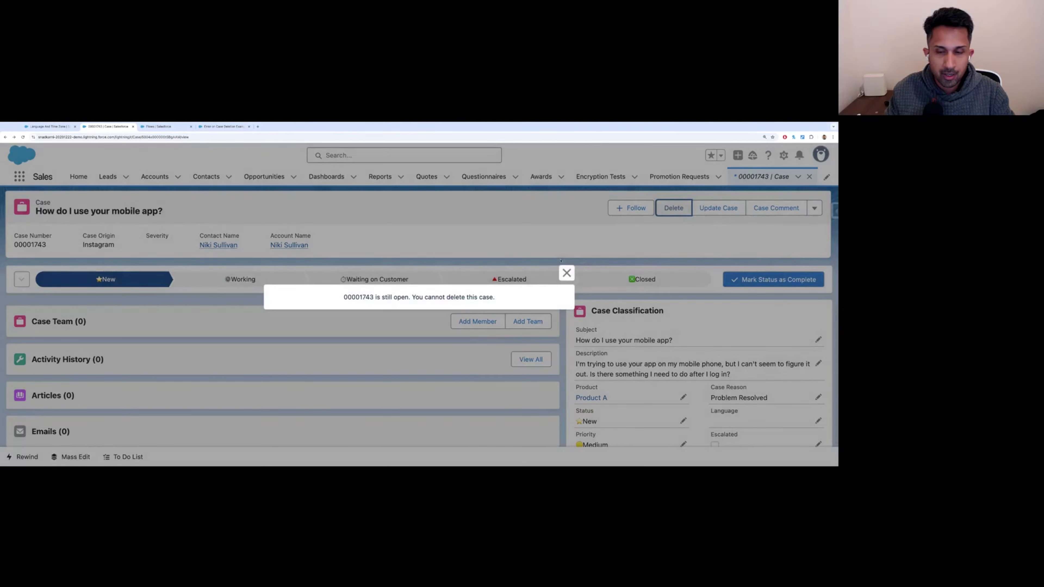
left_click_drag(343, 297, 496, 296)
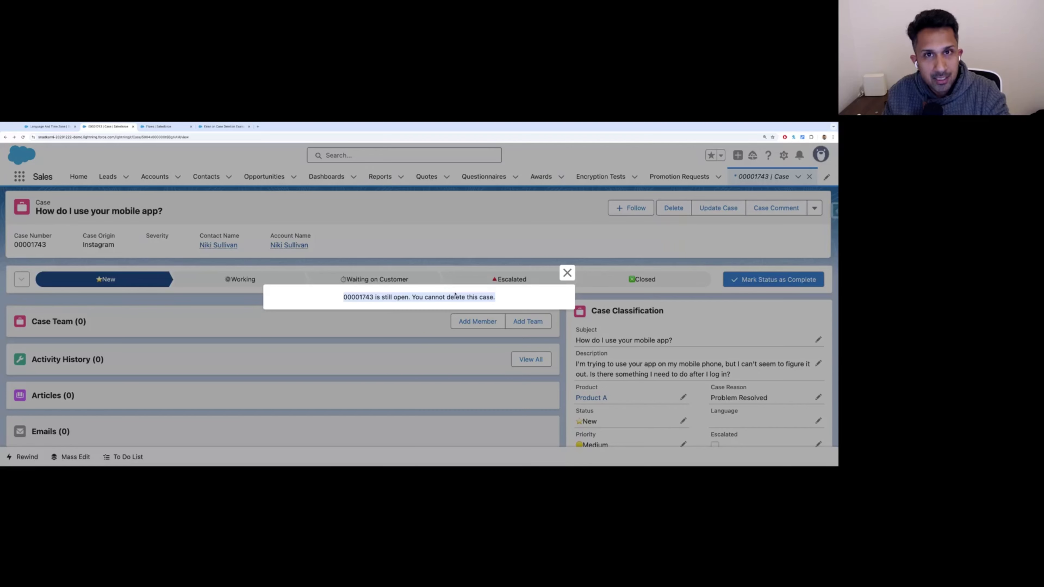
left_click(158, 126)
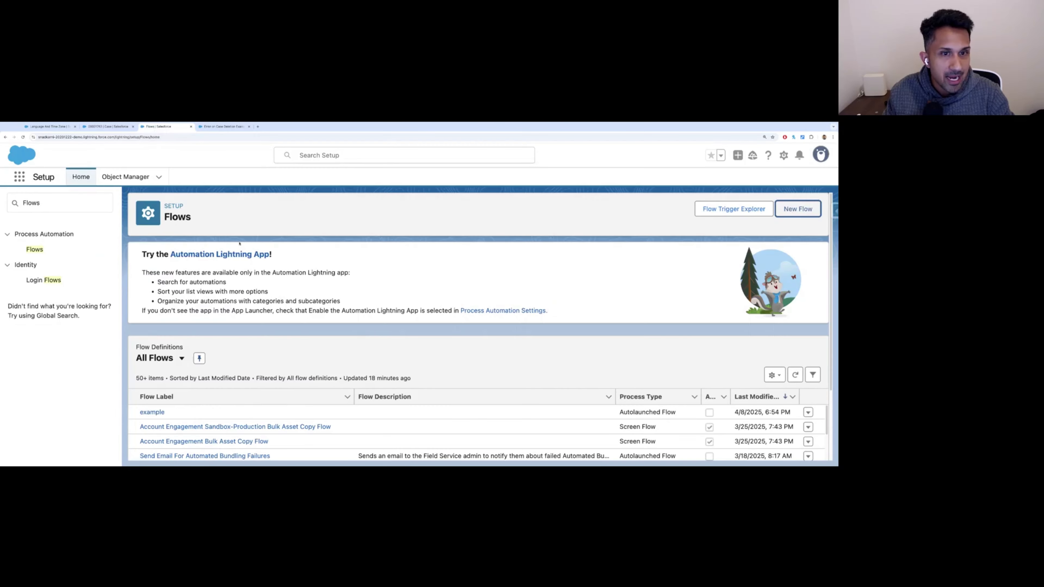
left_click(224, 127)
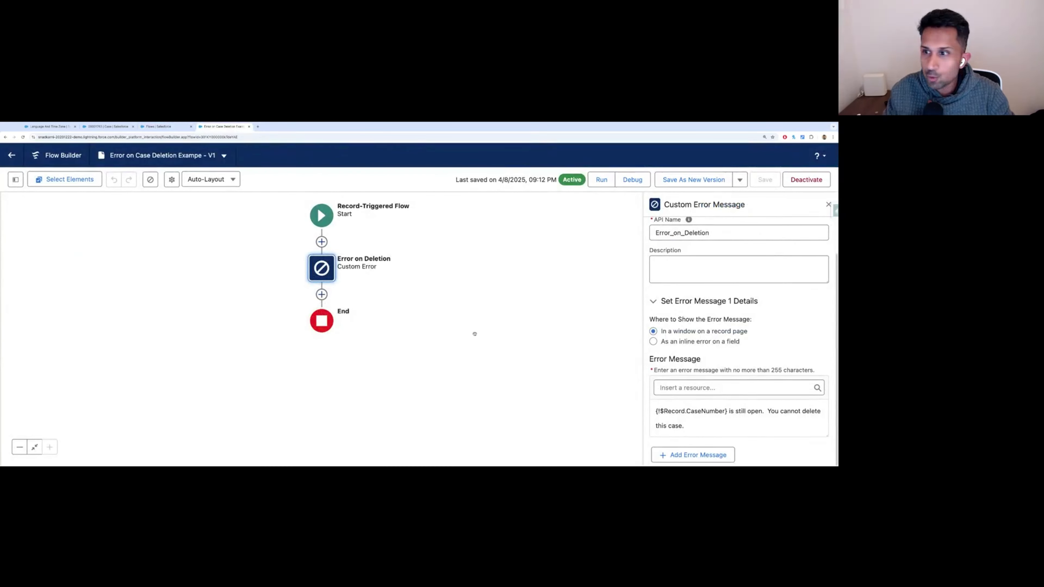